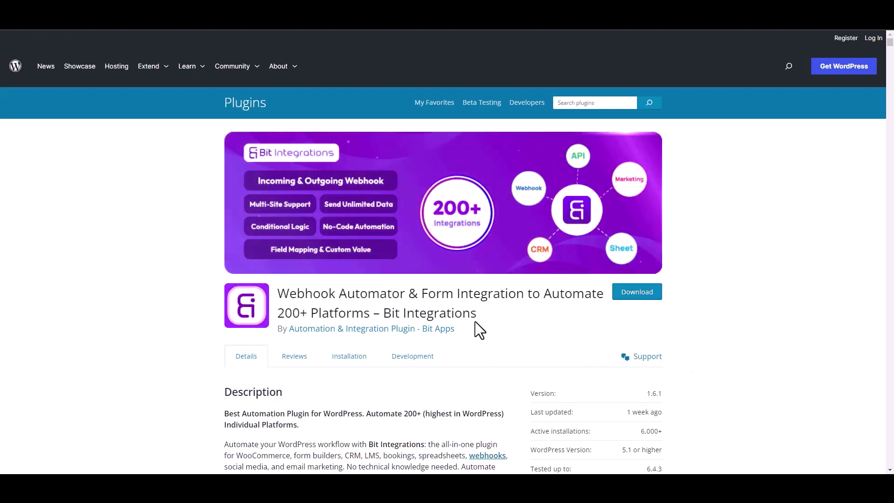
- Review the Bit Integrations plugin listing, then start a new integration in WP admin
left_click_drag(384, 313, 486, 322)
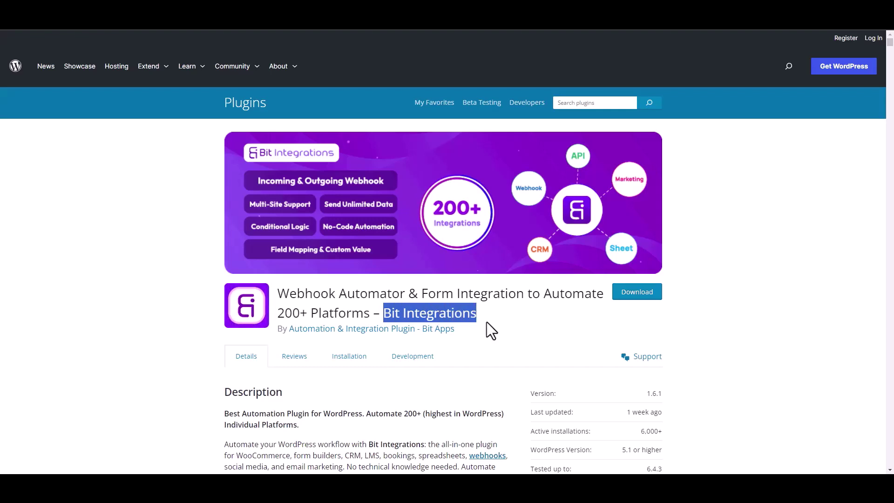
left_click(493, 326)
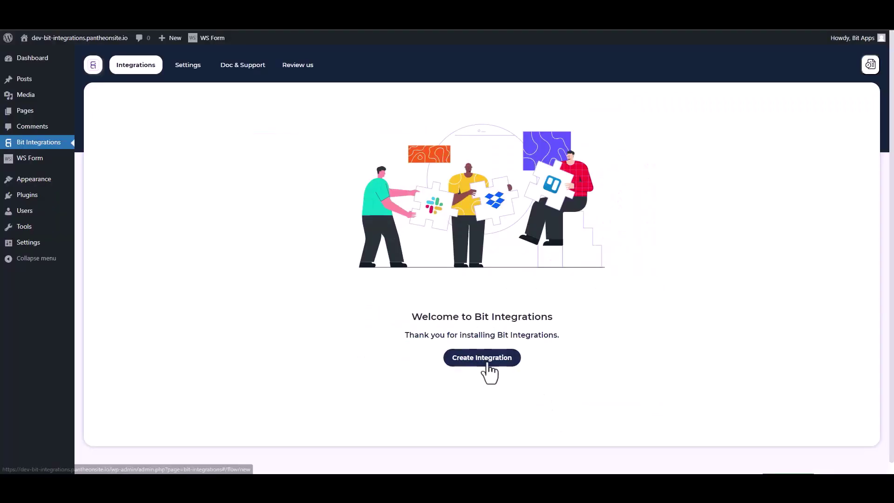
left_click(484, 359)
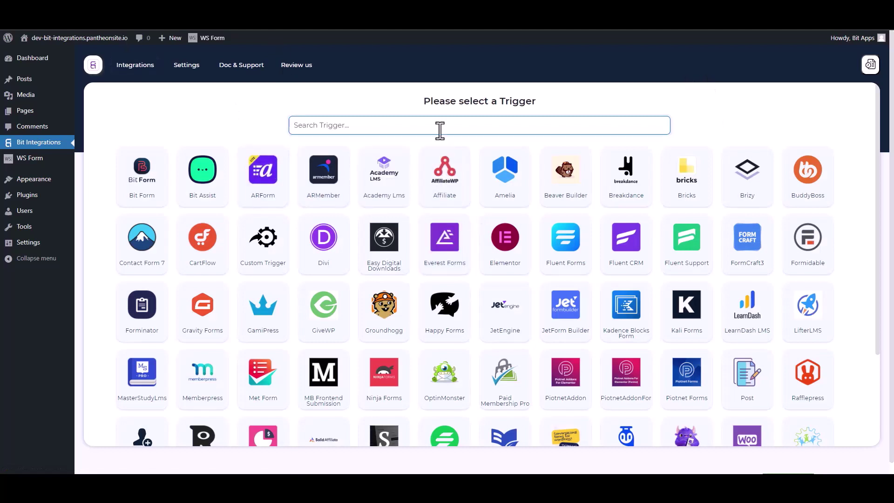
- Search triggers for 'ws' and pick WS Form as the trigger
type("ws")
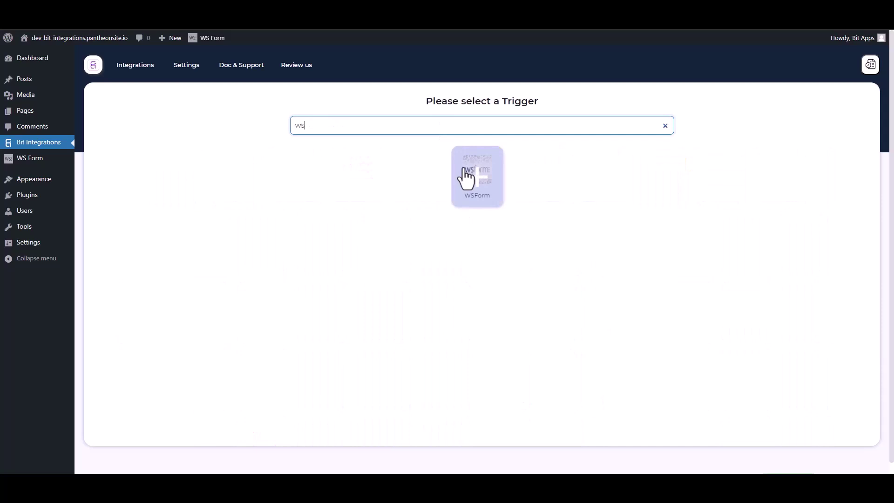
left_click(466, 179)
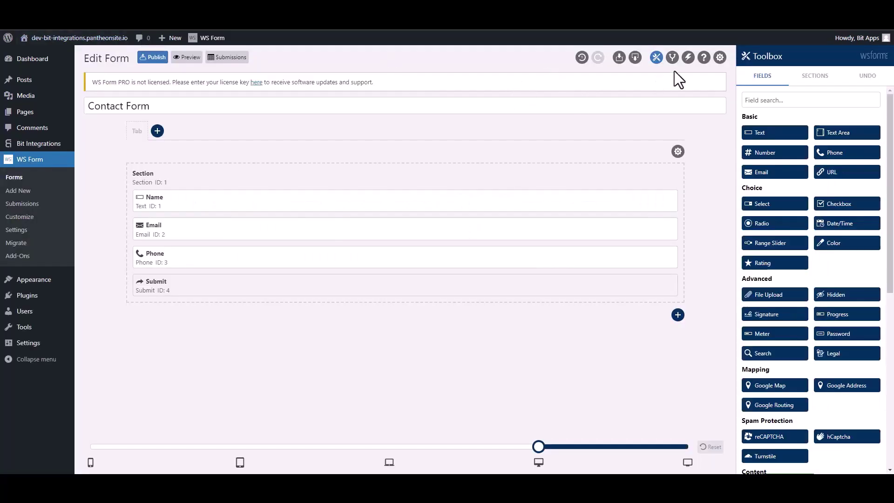
- Add a form action named 'Bit Integrations' of type Run WordPress Hook
left_click(687, 58)
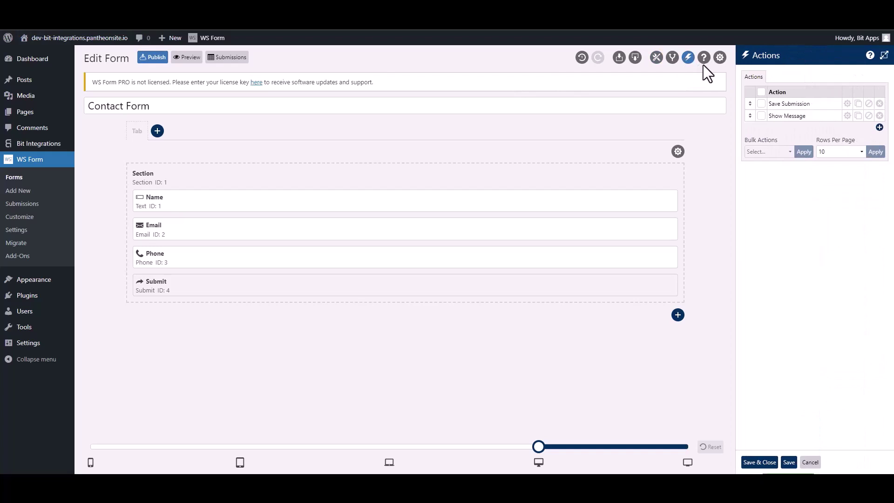
left_click(879, 127)
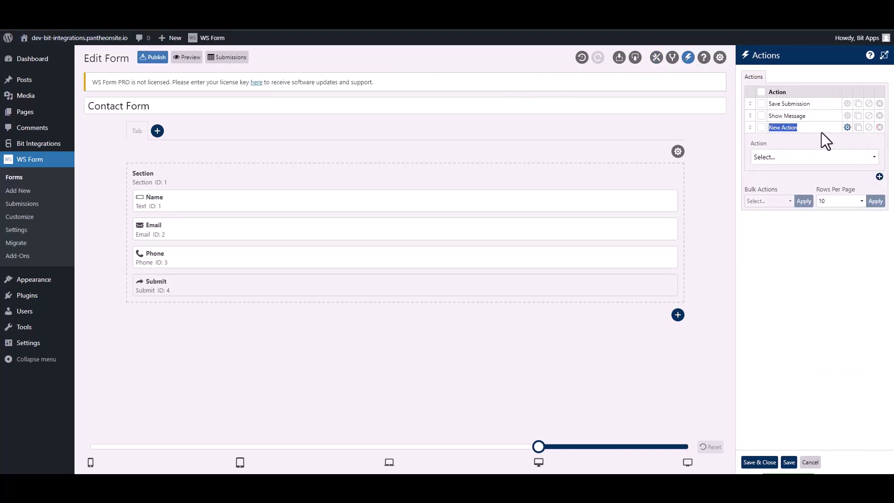
type("Bit Integra")
left_click(801, 160)
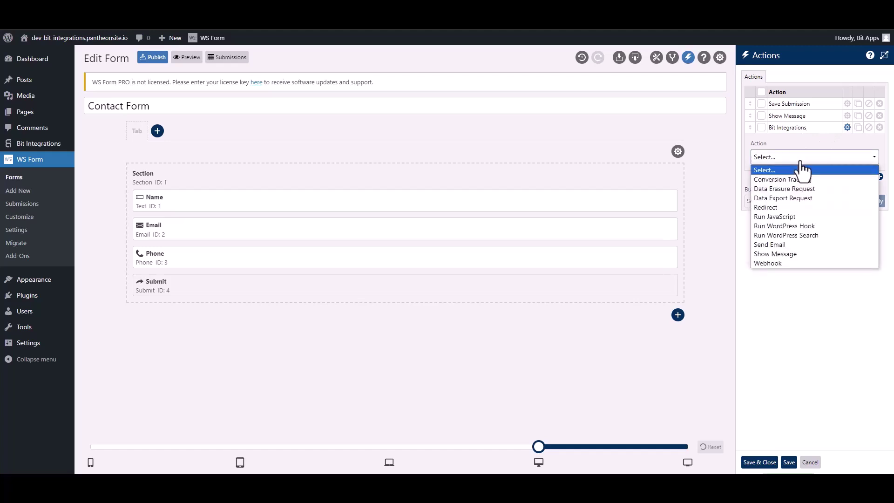
left_click(811, 225)
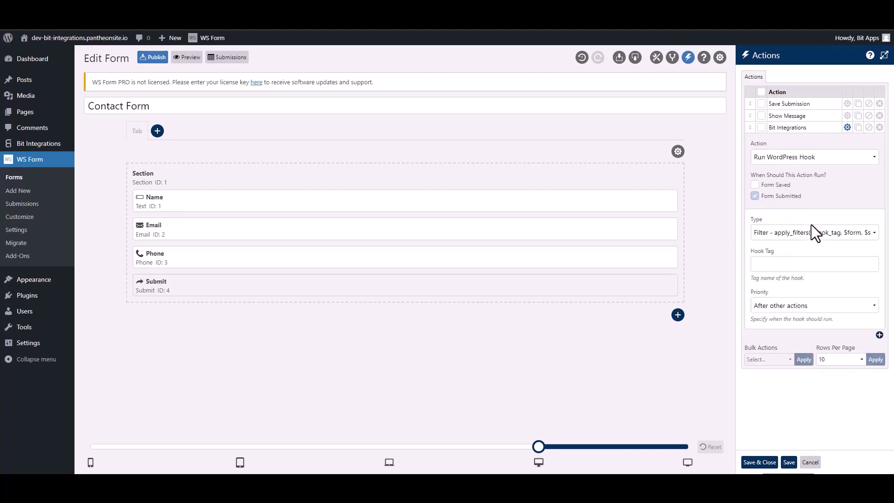
- Set hook type Action - do_action with tag ws_form_action_for_bi, then save and close
left_click(777, 235)
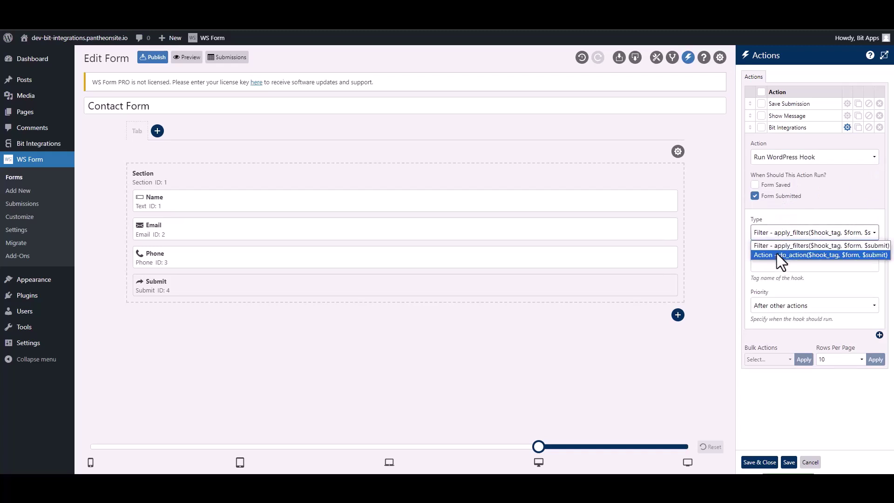
left_click(776, 255)
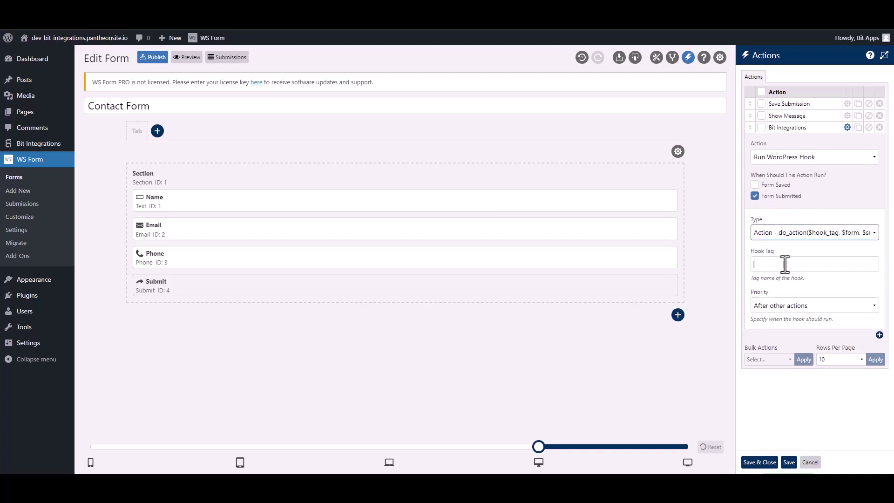
left_click(785, 265)
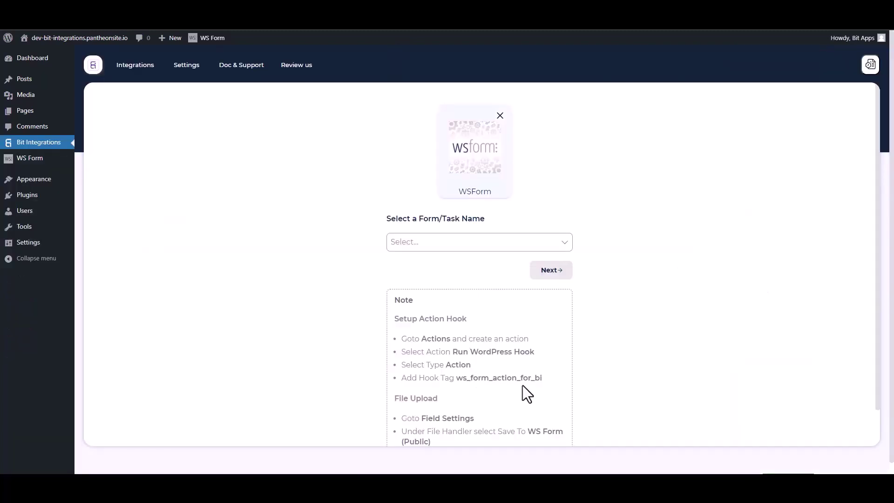
left_click_drag(547, 384, 460, 378)
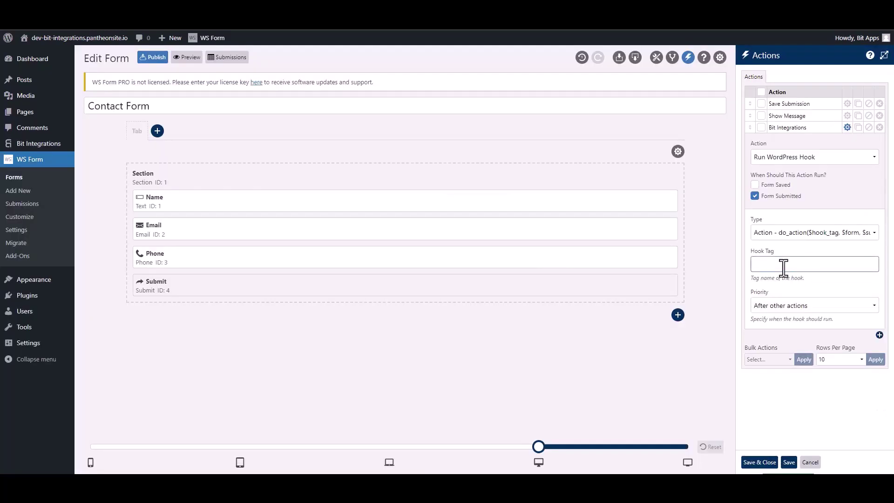
type("ws_form_action_for_bi")
left_click(759, 462)
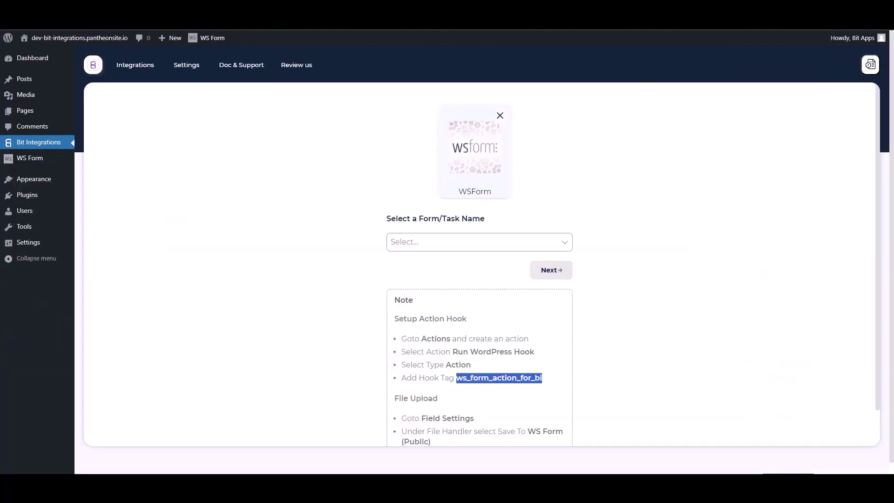
- Choose Contact Form as the trigger form, then pick KonnectzIT as the action via 'kon' search
left_click(438, 242)
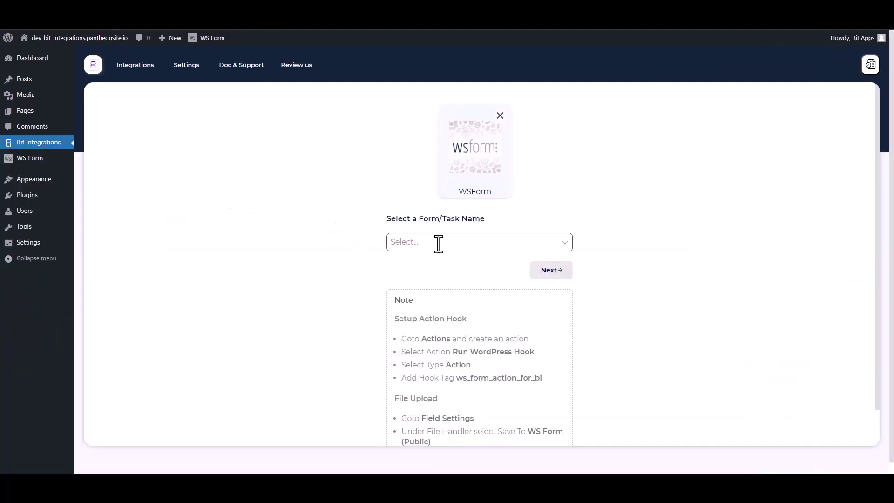
left_click(413, 261)
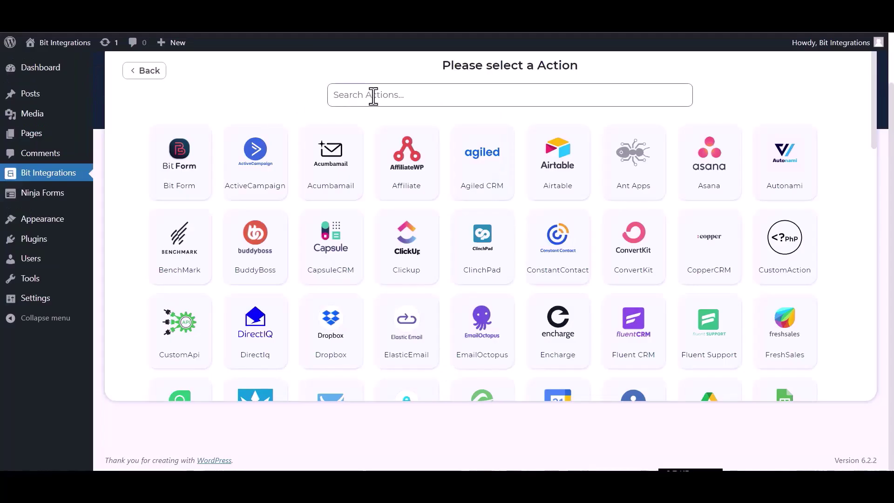
left_click(374, 95)
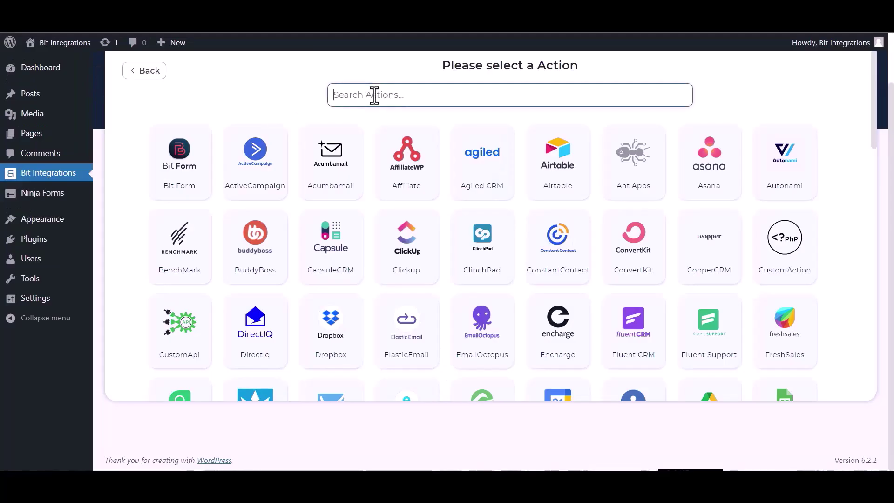
type("konn")
left_click(473, 165)
left_click(224, 193)
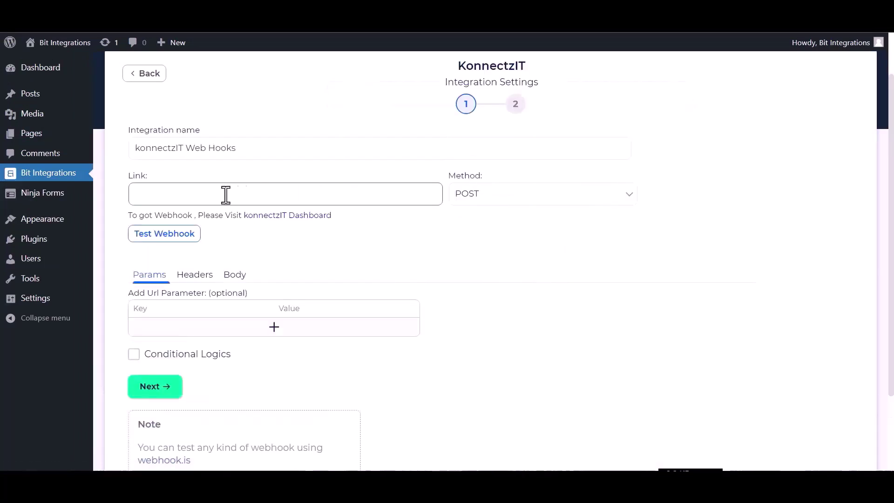
- From the KonnectzIT dashboard, create a new Konnectz named 'bit integrations'
left_click(298, 221)
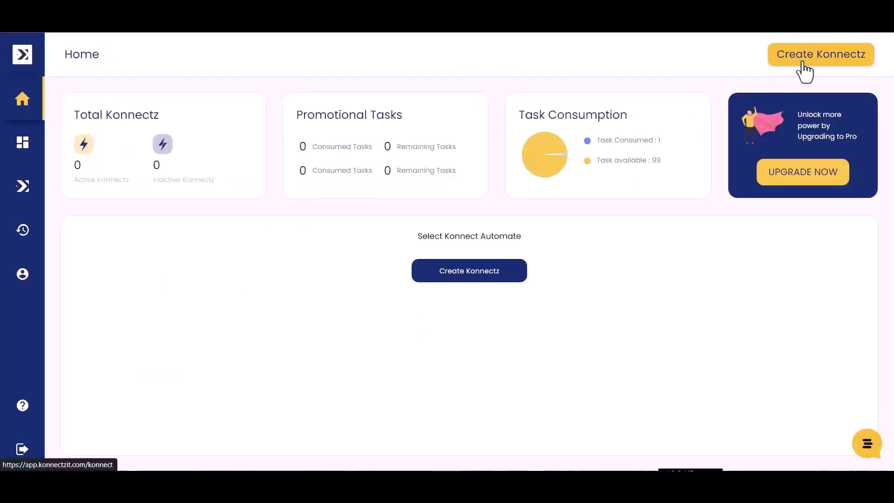
left_click(804, 70)
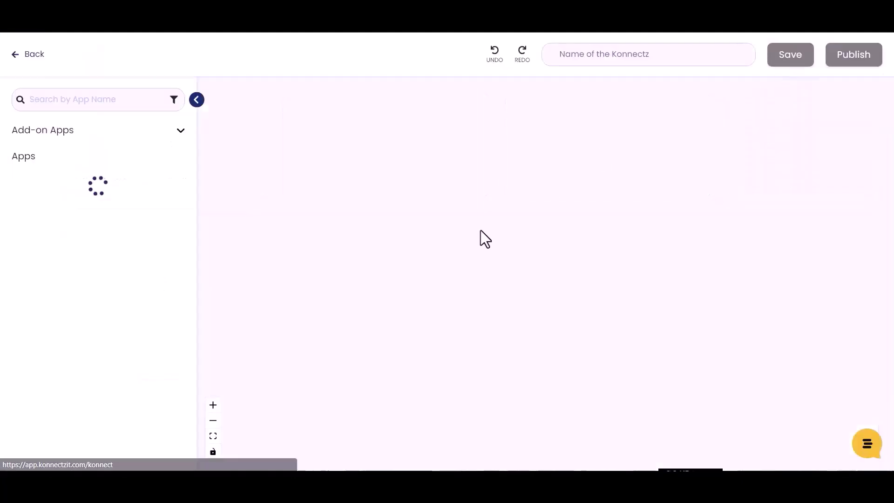
left_click(586, 55)
type("bit")
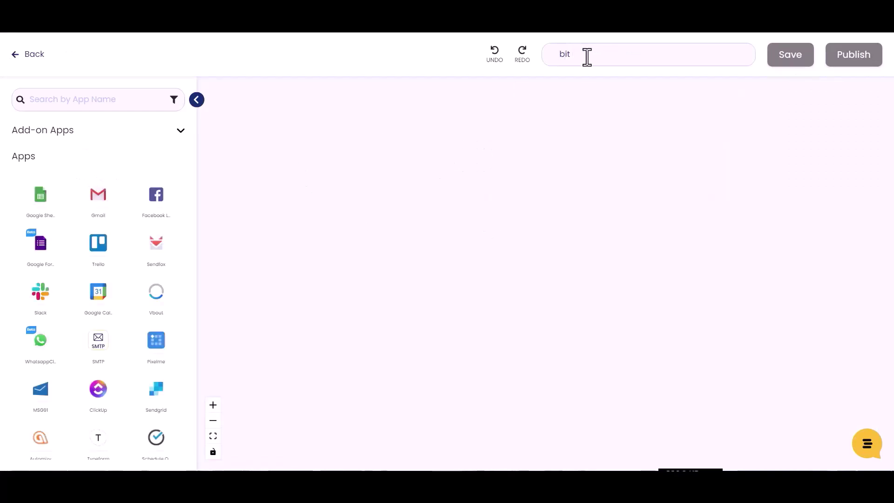
type(" integrations")
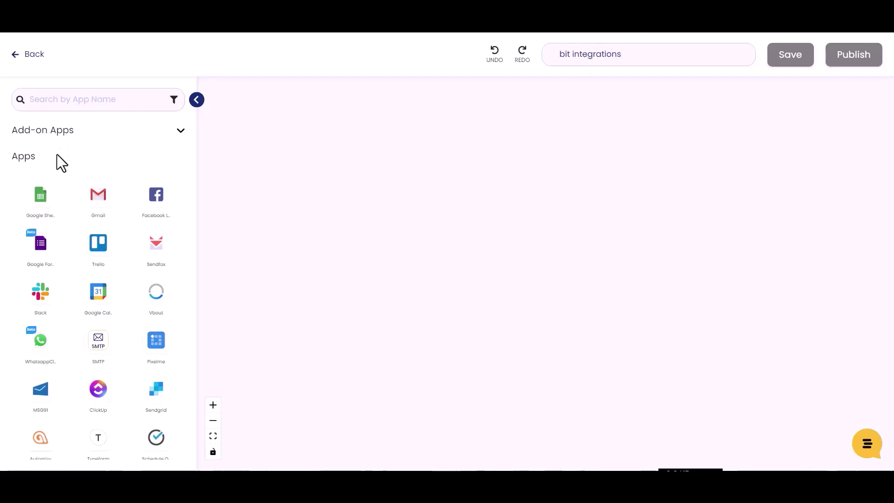
- Search 'webh', place the Webhook trigger on the canvas and copy its URL
left_click(54, 99)
type("webh")
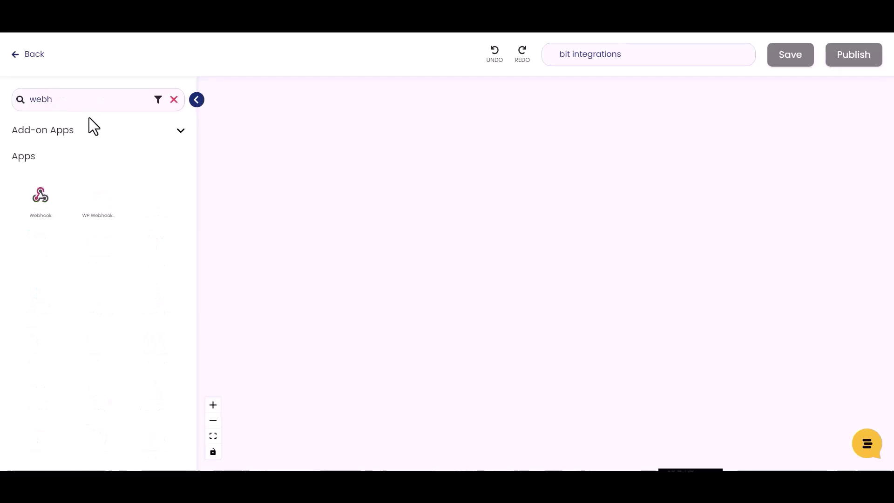
left_click_drag(43, 199, 285, 195)
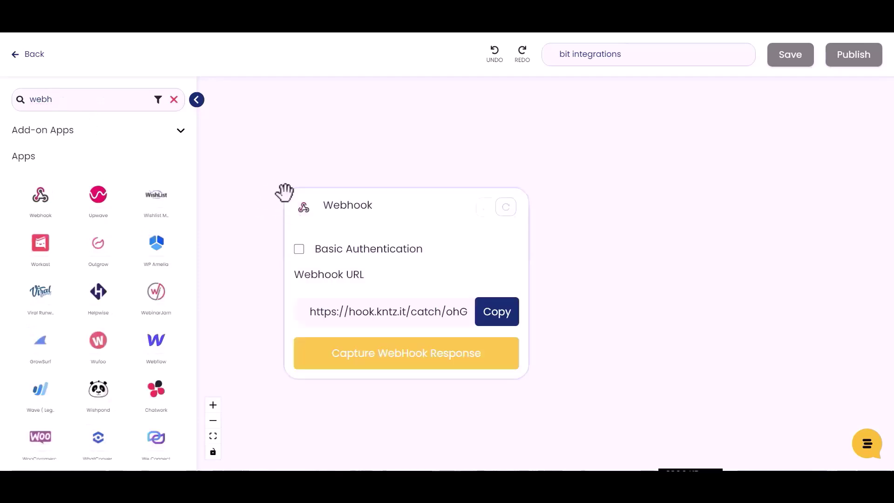
left_click(495, 314)
- Set KonnectzIT listening, then send all form data in the body as application/json
left_click(403, 365)
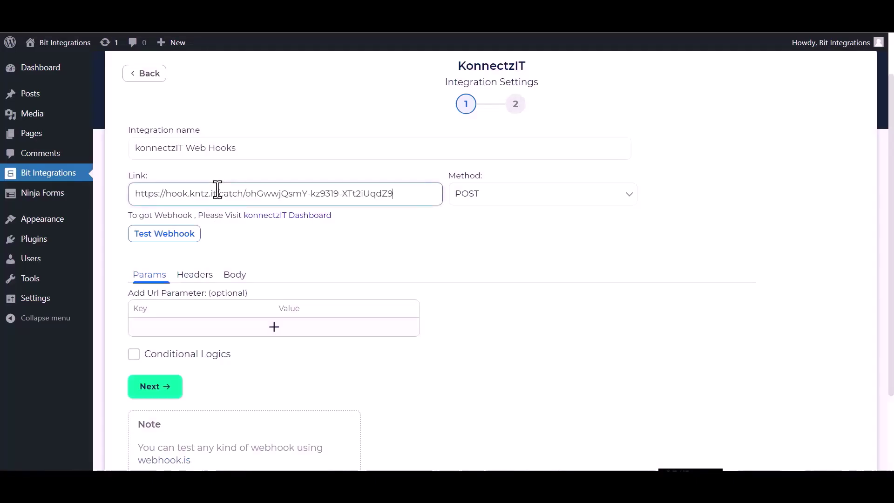
left_click(237, 275)
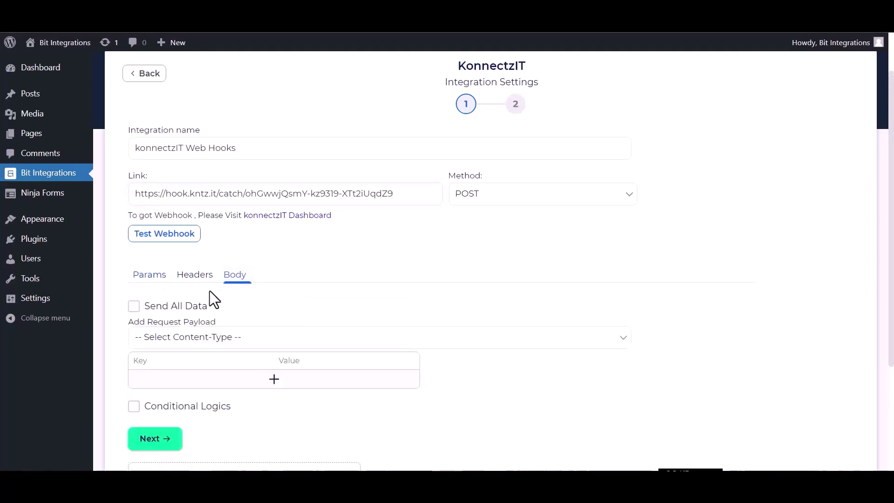
left_click(170, 306)
left_click(199, 337)
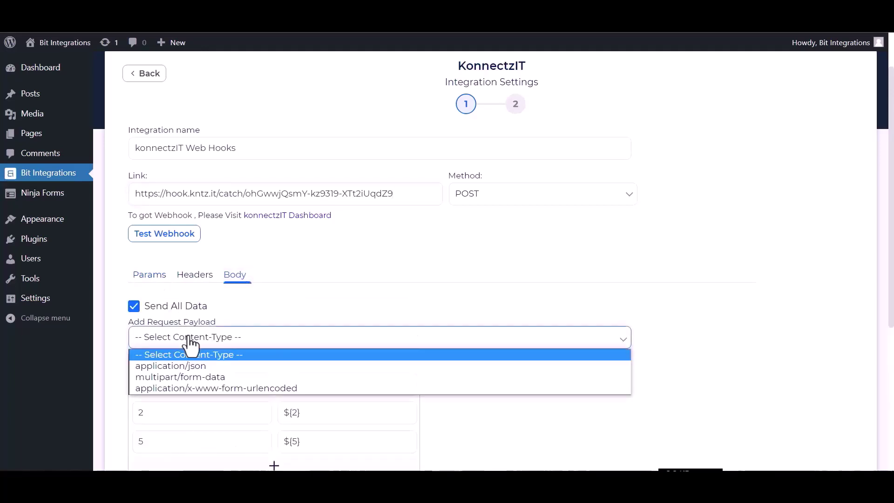
left_click(195, 366)
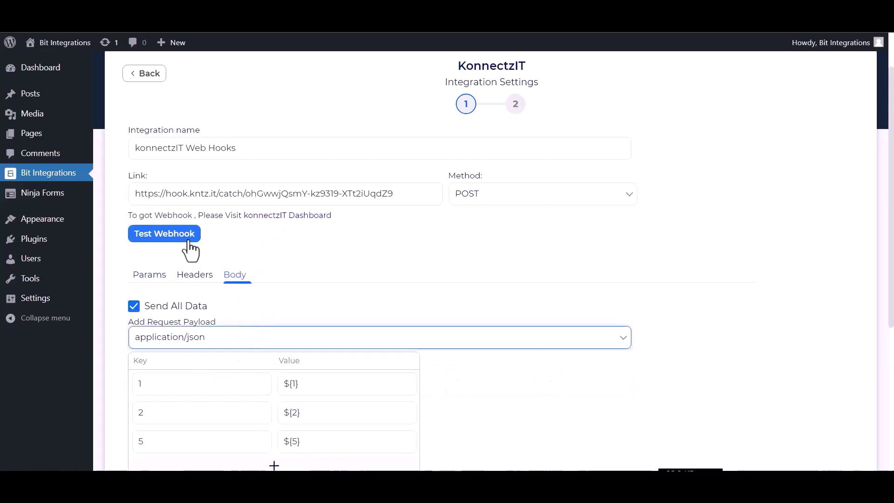
scroll(247, 322, "down", 4)
scroll(236, 326, "up", 3)
- Test the webhook to KonnectzIT successfully and proceed to the next step
left_click(173, 176)
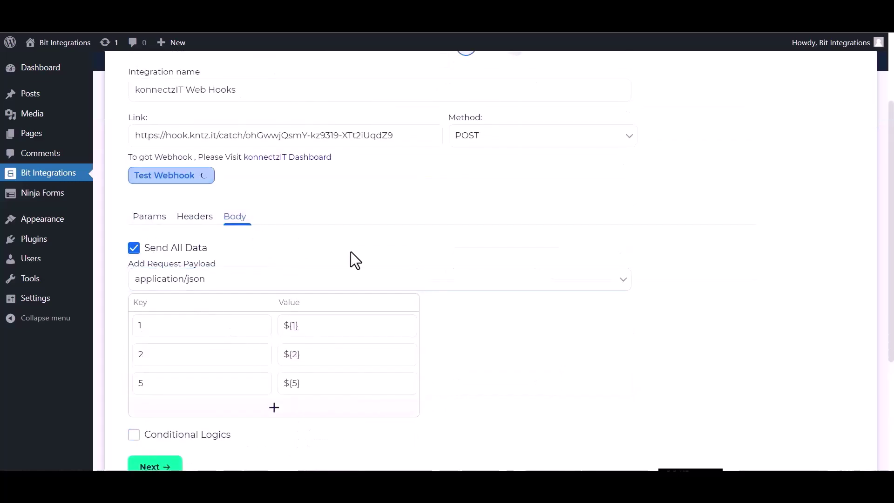
scroll(335, 421, "down", 4)
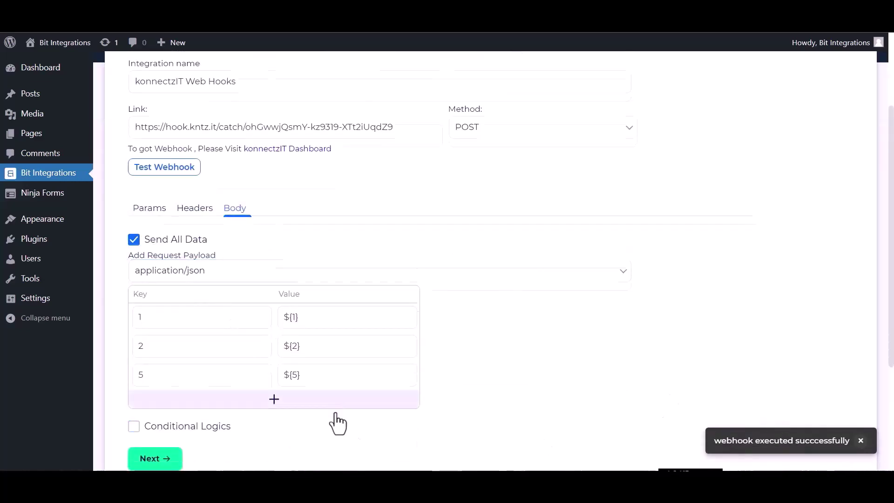
left_click(158, 298)
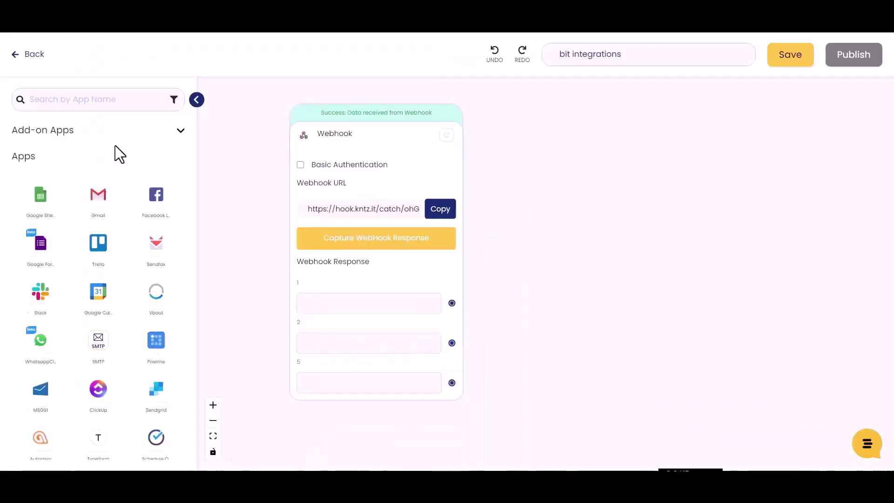
- Add an Airtable step with the Create Record action and the connected Airtable account
left_click(90, 99)
type("airy")
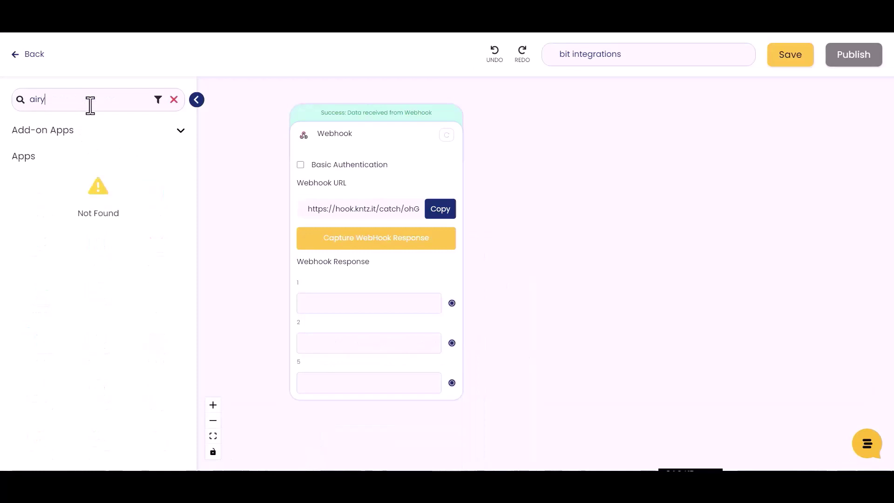
key("BackSpace")
type("ta")
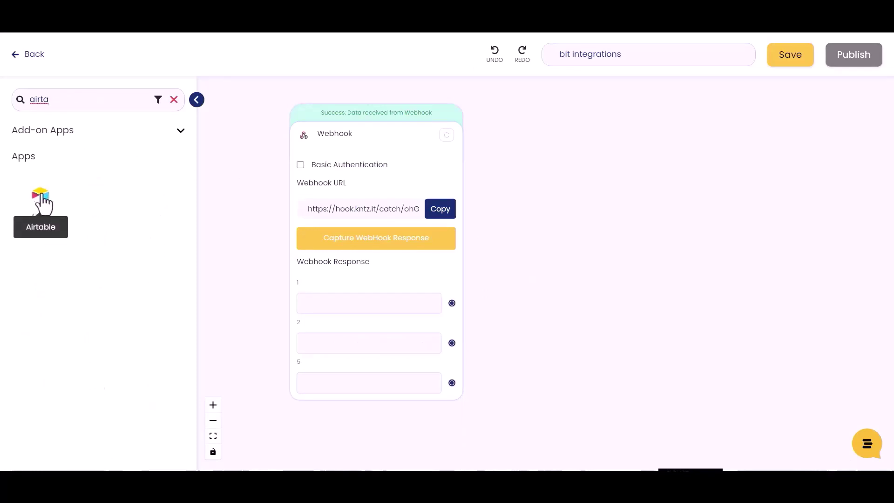
left_click_drag(42, 197, 581, 235)
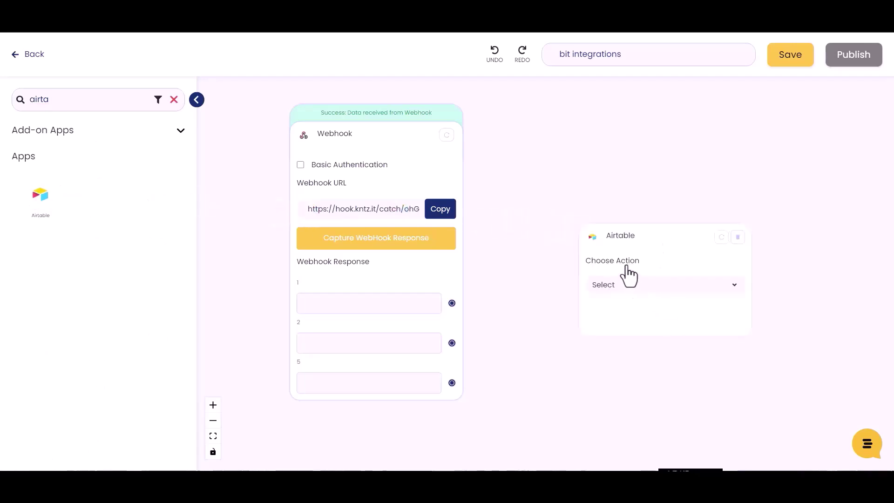
left_click(628, 286)
left_click(629, 322)
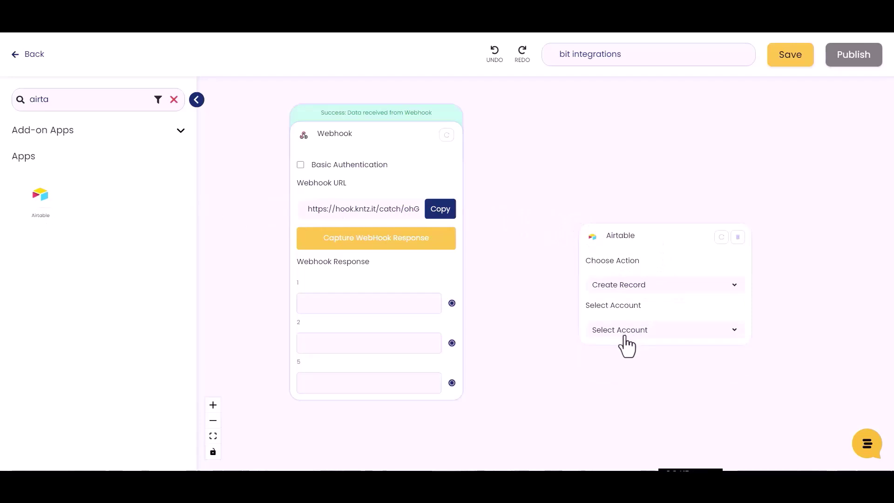
left_click(624, 336)
left_click(643, 368)
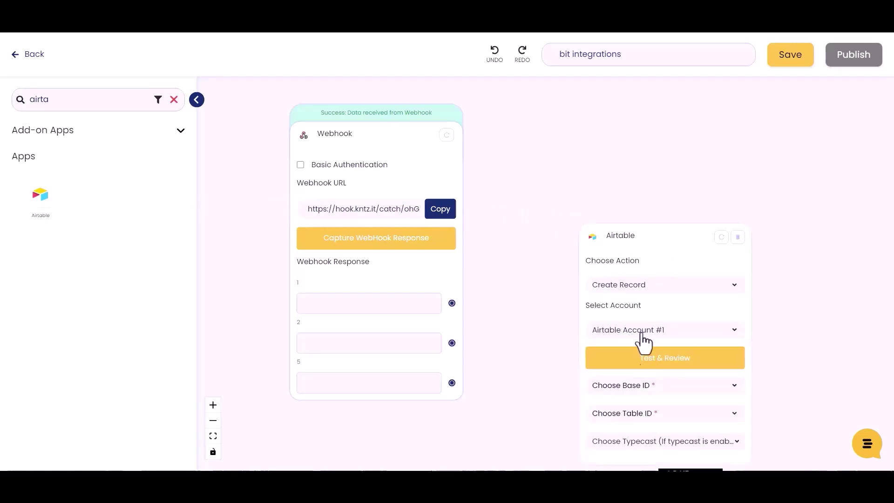
- Set the Airtable base to bit integration, table to Table 1, and typecast to True
scroll(834, 329, "down", 4)
scroll(808, 361, "up", 3)
scroll(660, 356, "right", 2)
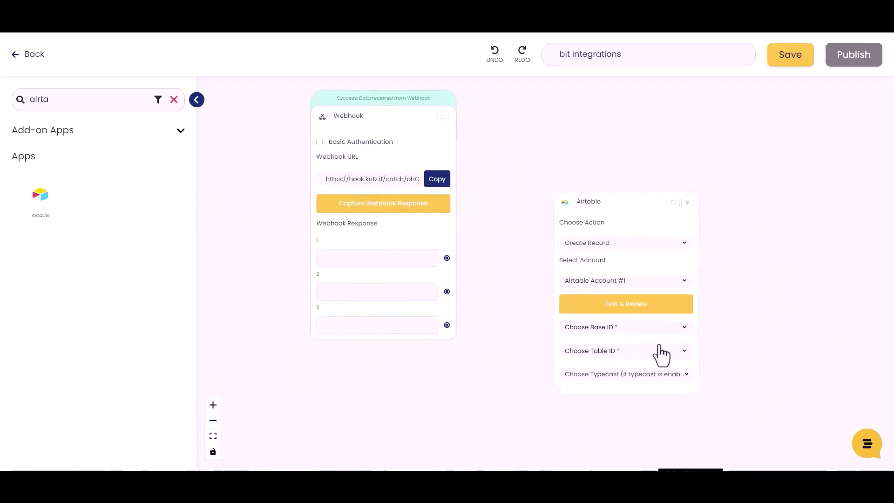
left_click(646, 328)
left_click(597, 359)
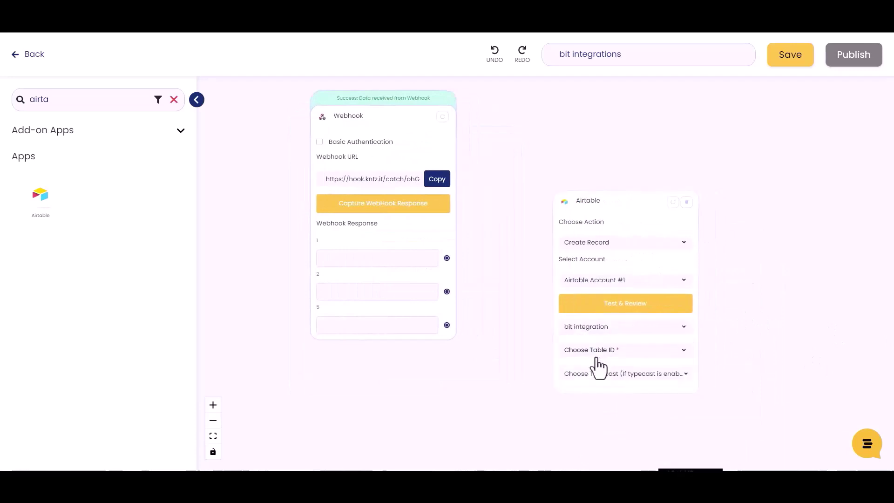
left_click(615, 350)
left_click(578, 383)
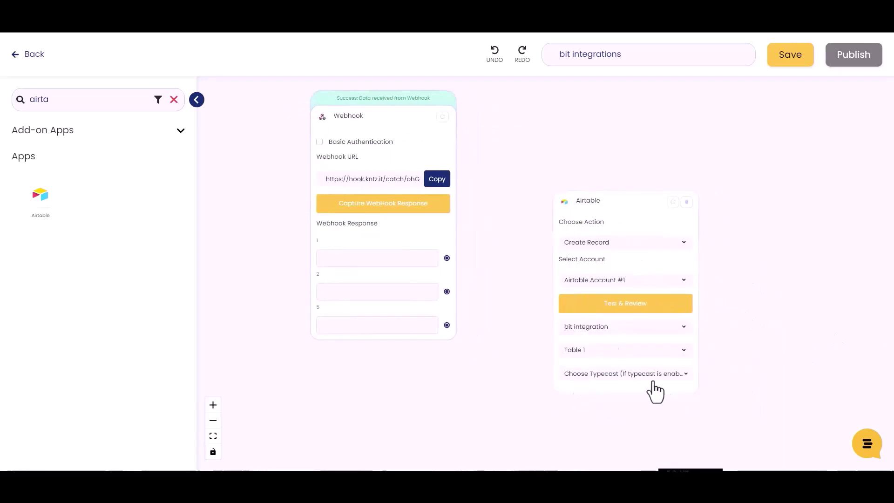
left_click(653, 381)
left_click(579, 406)
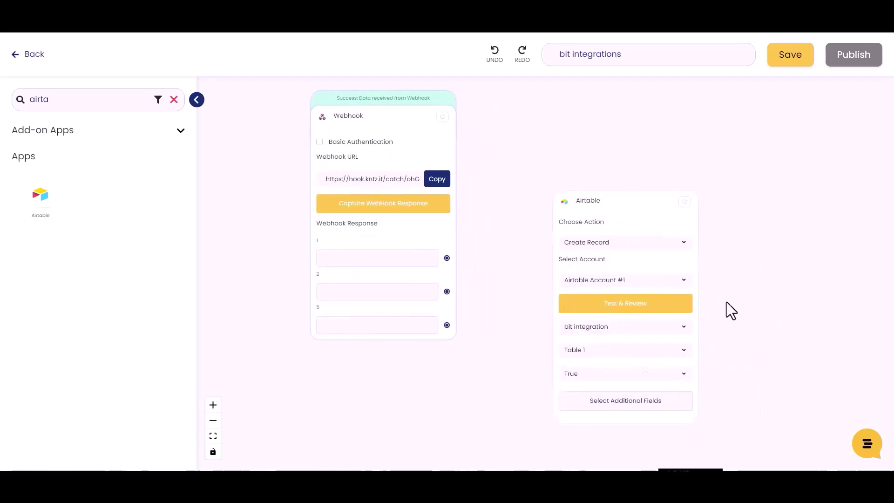
- Add Name, Email and Number as additional fields on the Airtable step
left_click(594, 326)
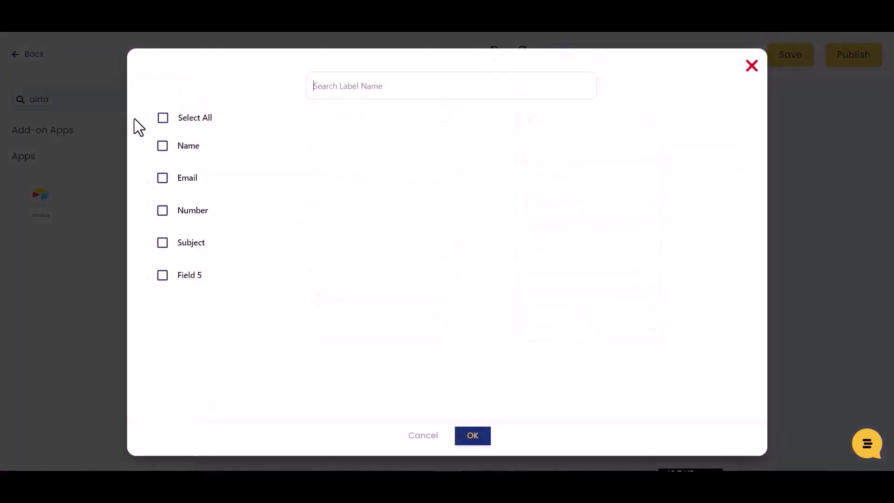
left_click(162, 145)
left_click(162, 178)
left_click(162, 211)
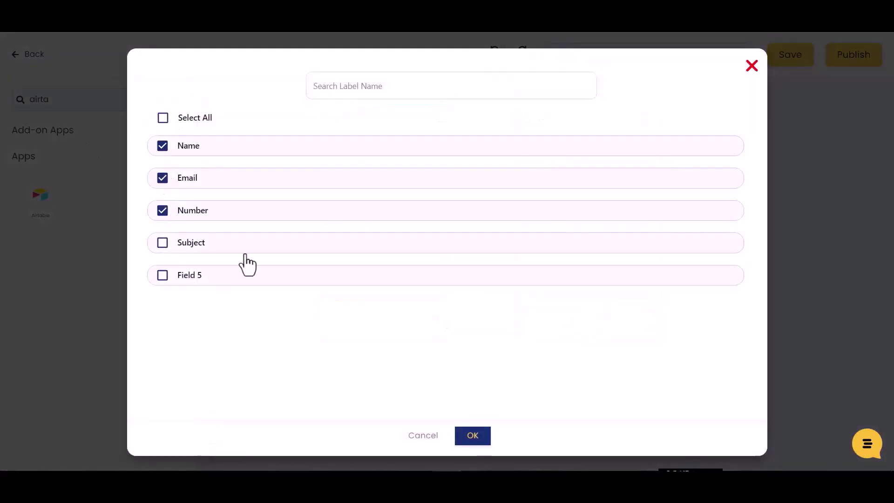
left_click(472, 438)
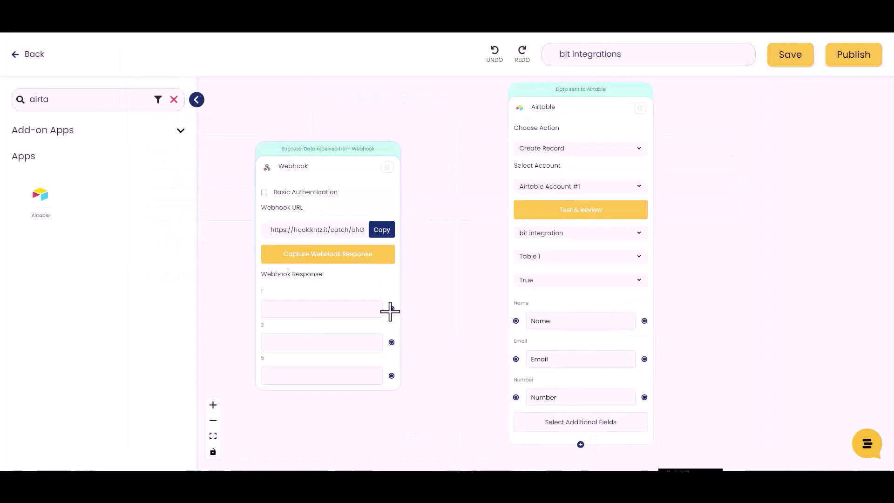
- Map webhook values 1, 2 and 5 to Name, Email and Number
left_click_drag(390, 309, 516, 320)
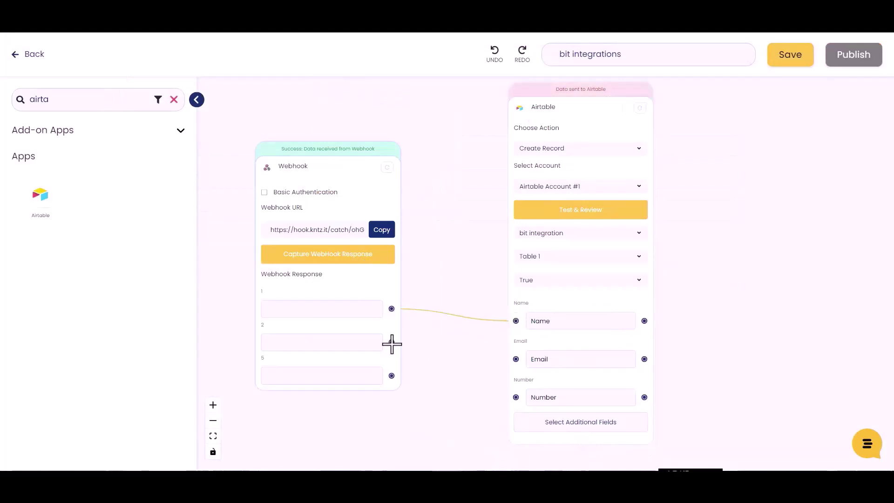
left_click_drag(390, 344, 514, 359)
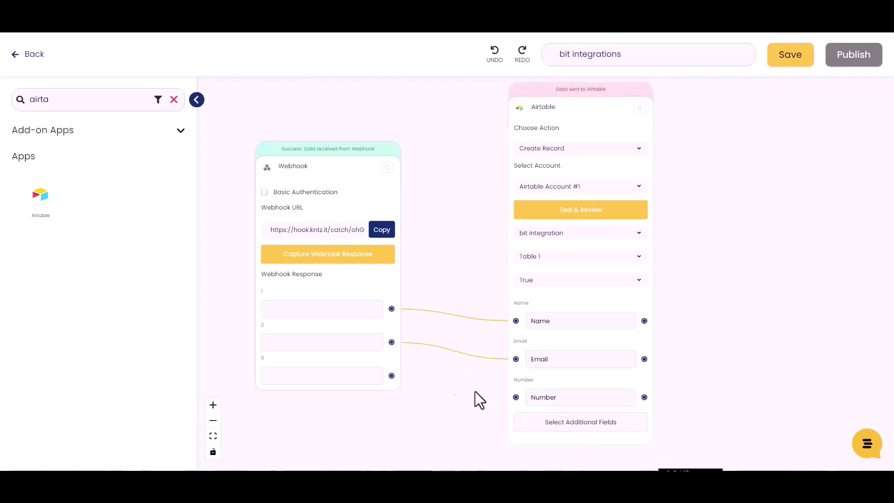
left_click_drag(391, 375, 515, 397)
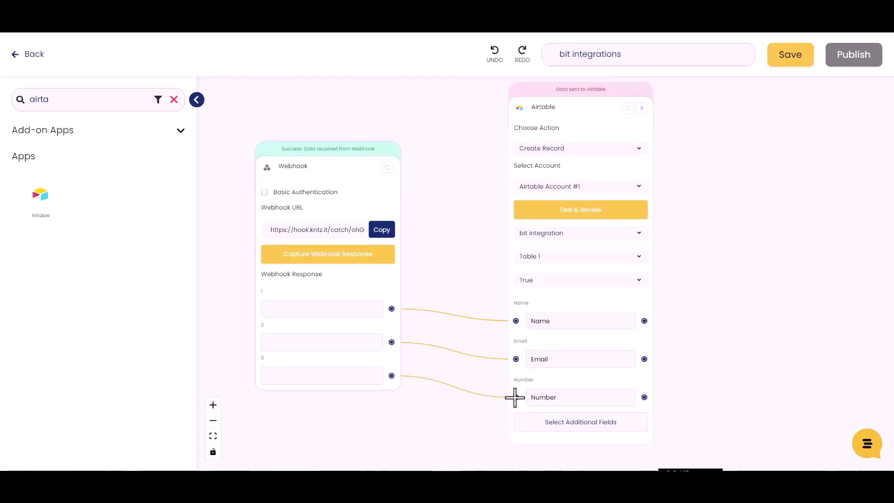
- Test the Airtable step, save the Konnectz, and dismiss the saved confirmation
left_click(588, 217)
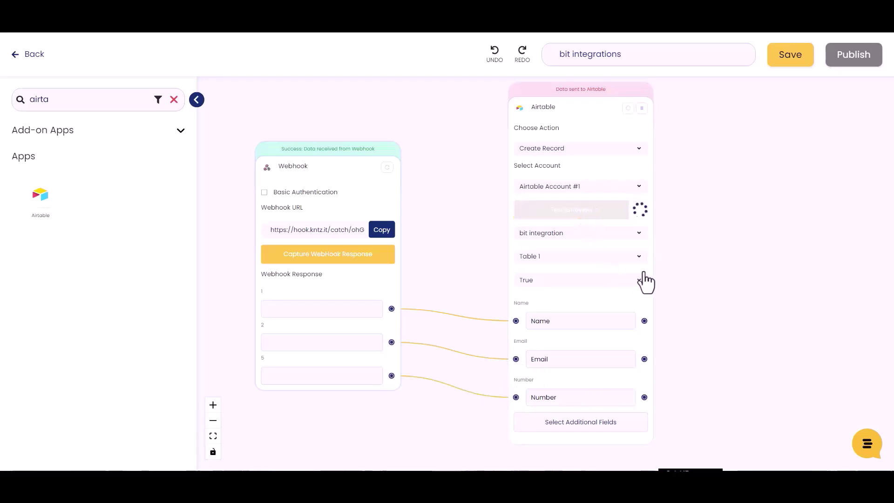
left_click(786, 66)
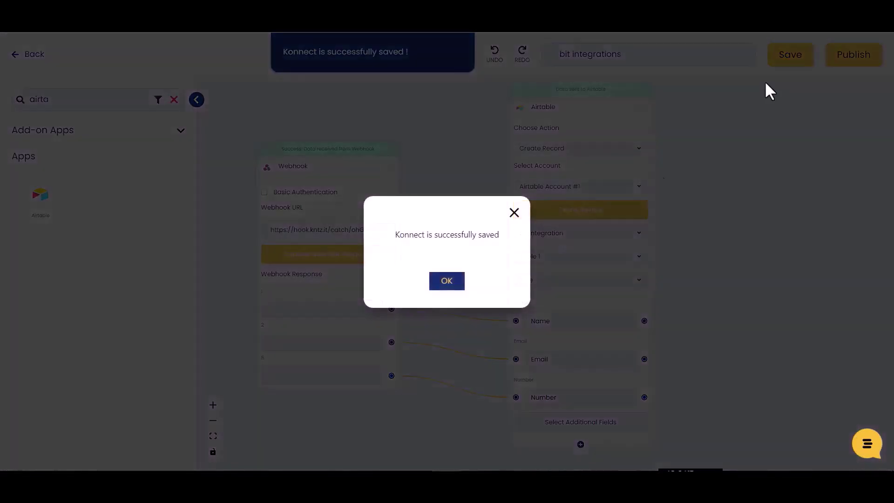
left_click(449, 287)
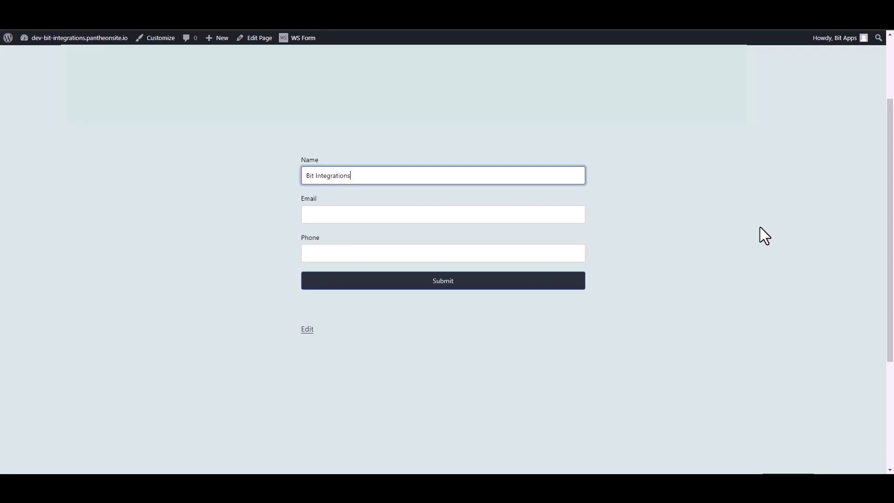
- Enter a sample e-mail and phone number, then submit the contact form
left_click(580, 214)
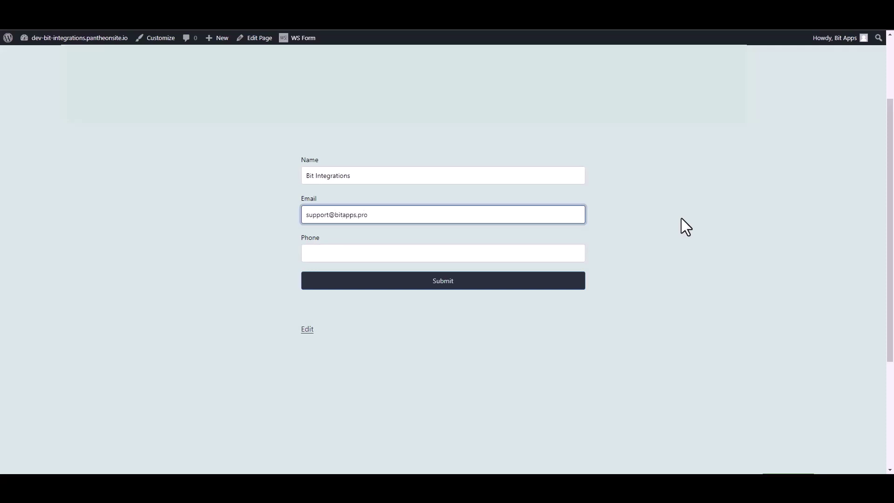
left_click(581, 253)
type("444555666")
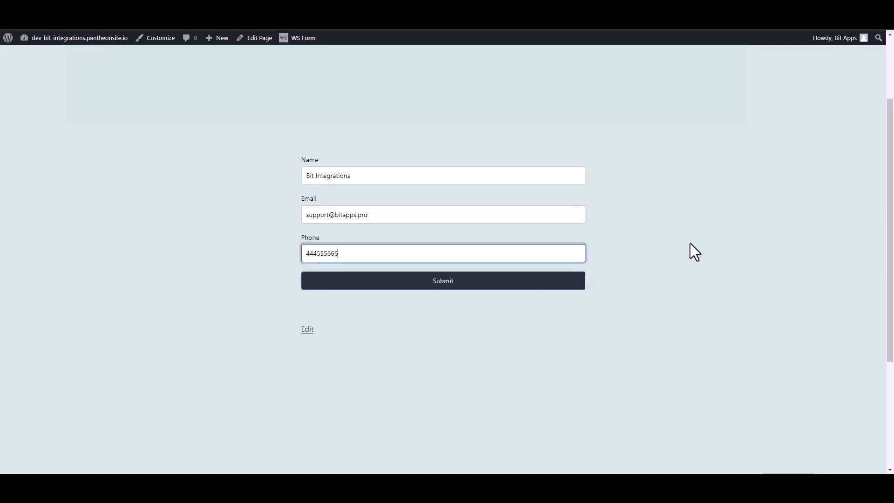
left_click(579, 283)
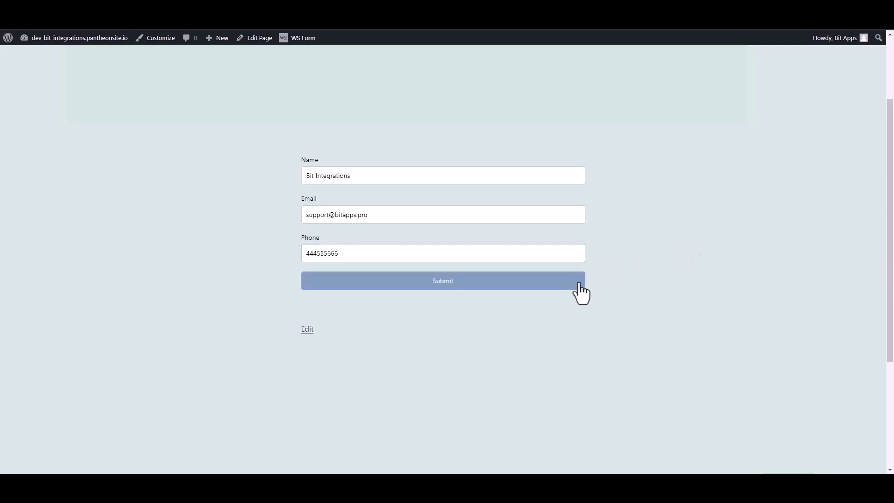